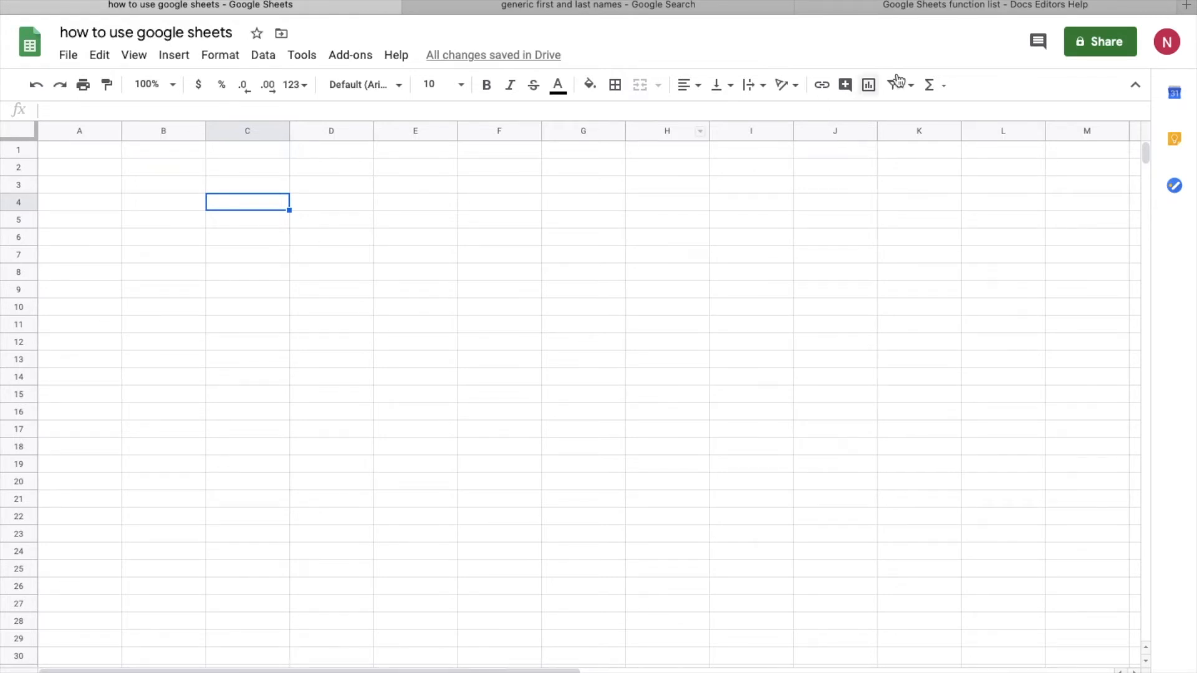
Step: Post a comment reading 'rectify' on cell C4 from the comment history panel
{"action": "left_click", "coordinate": [1047, 46]}
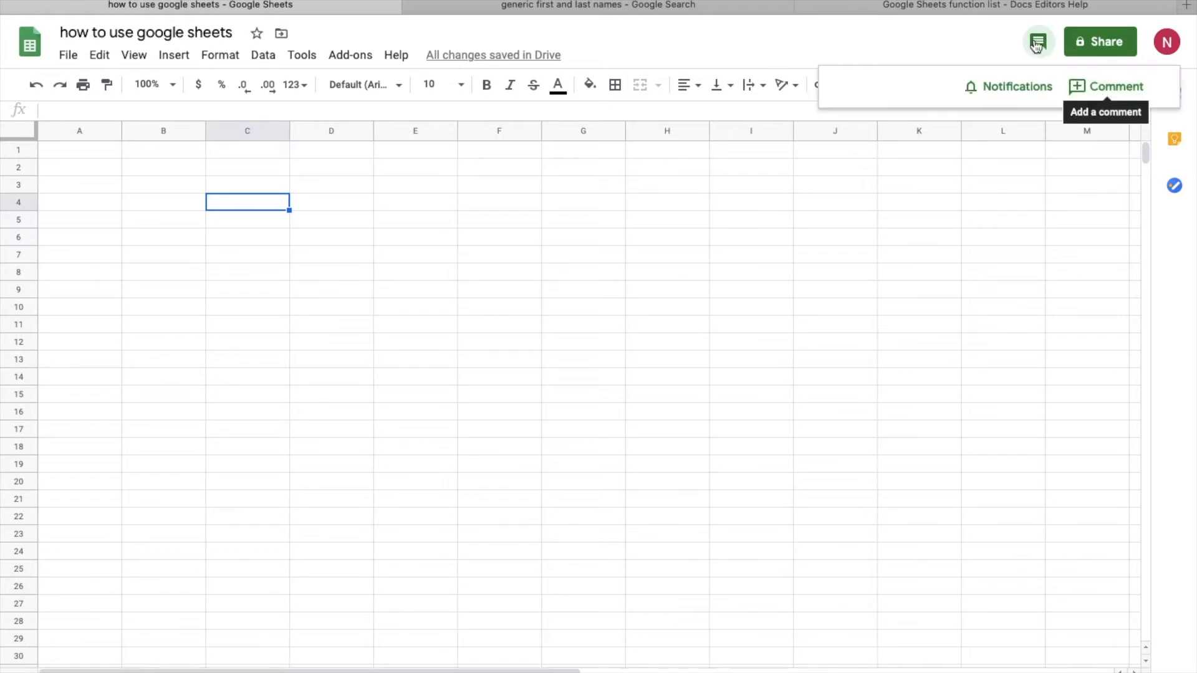
{"action": "left_click", "coordinate": [1073, 92]}
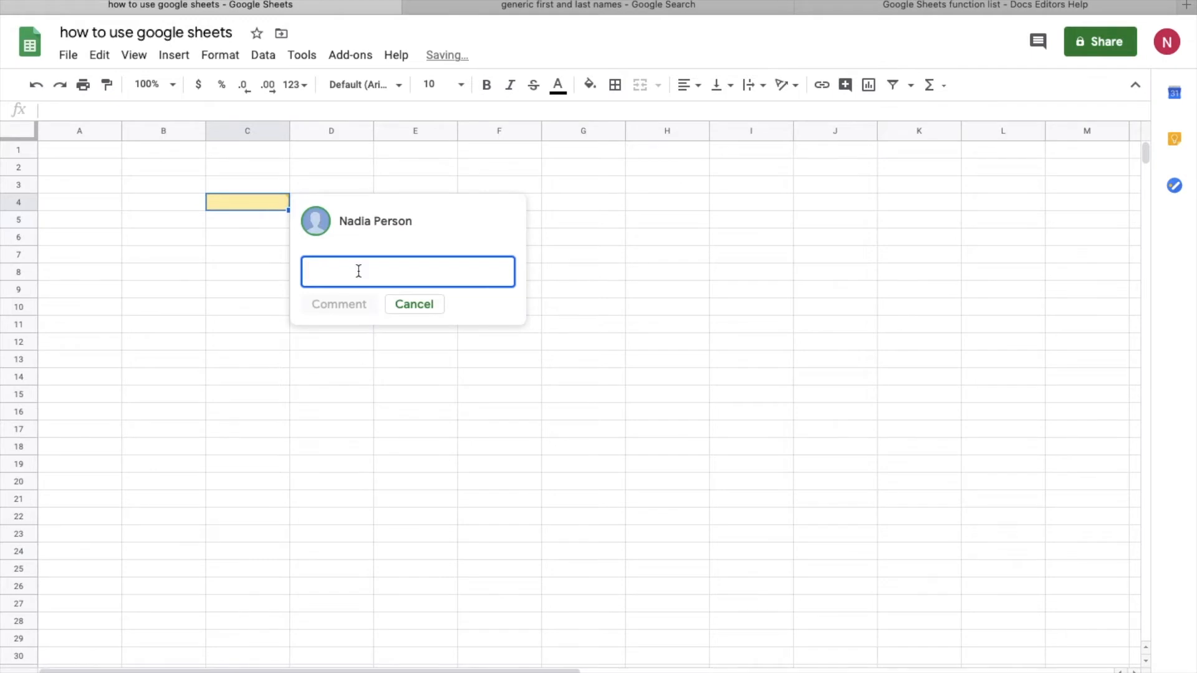
{"action": "type", "text": "rectify"}
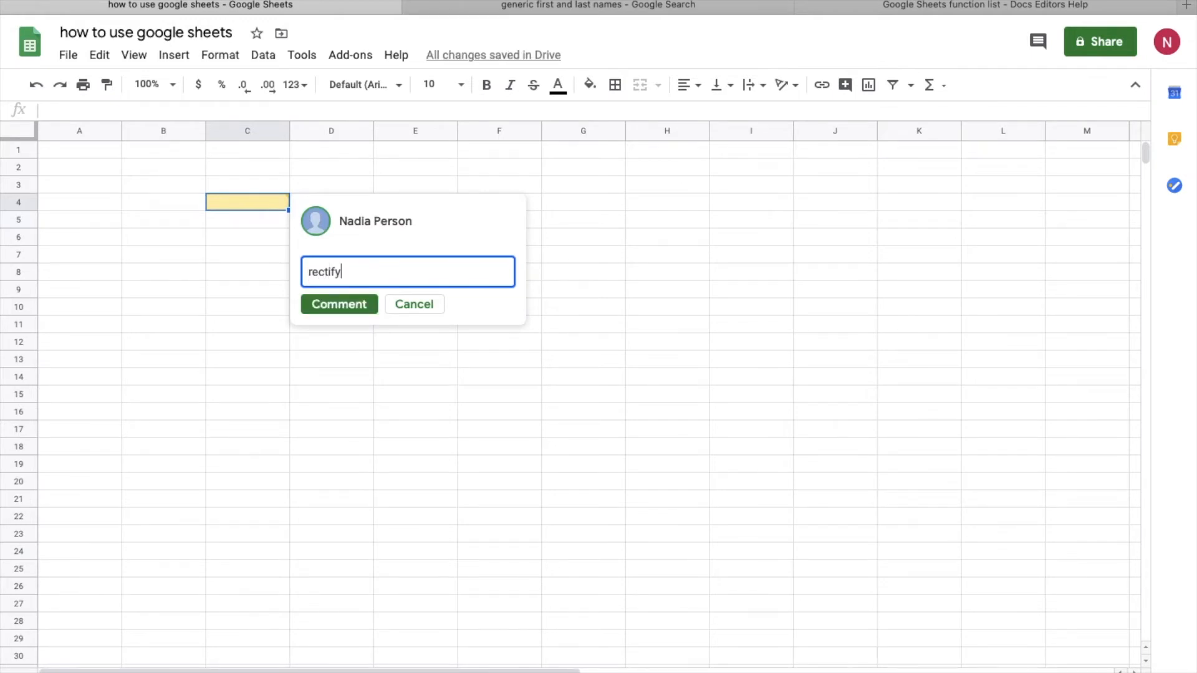
{"action": "left_click", "coordinate": [359, 308]}
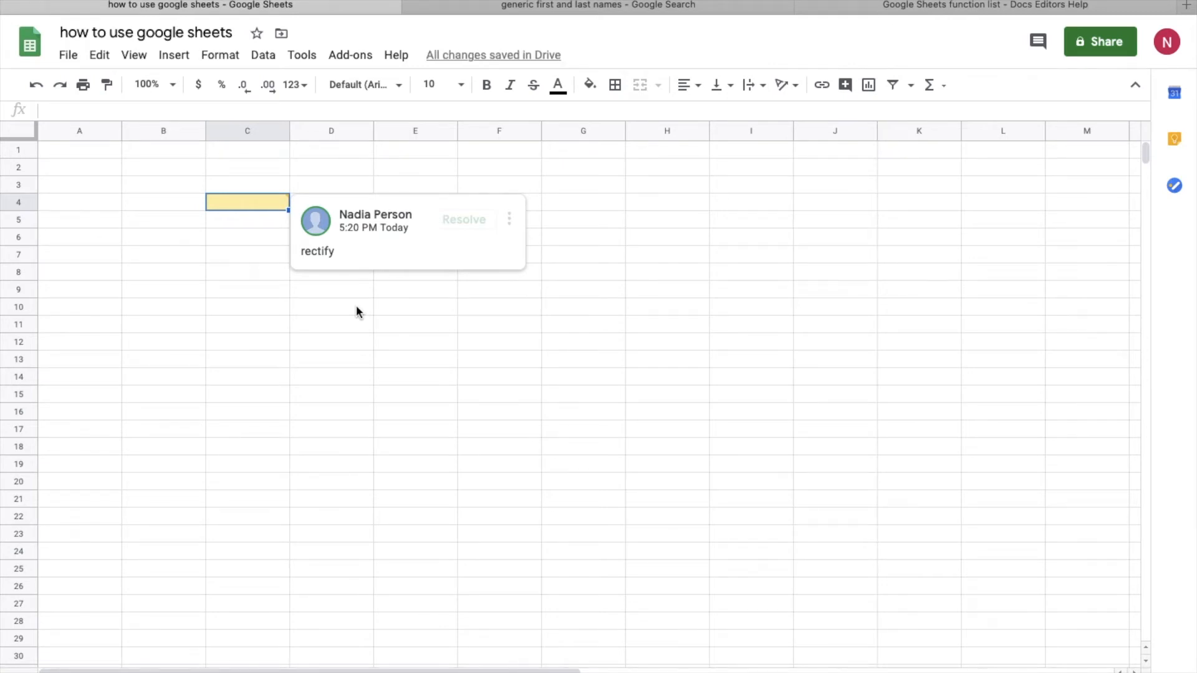
{"action": "left_click", "coordinate": [510, 220]}
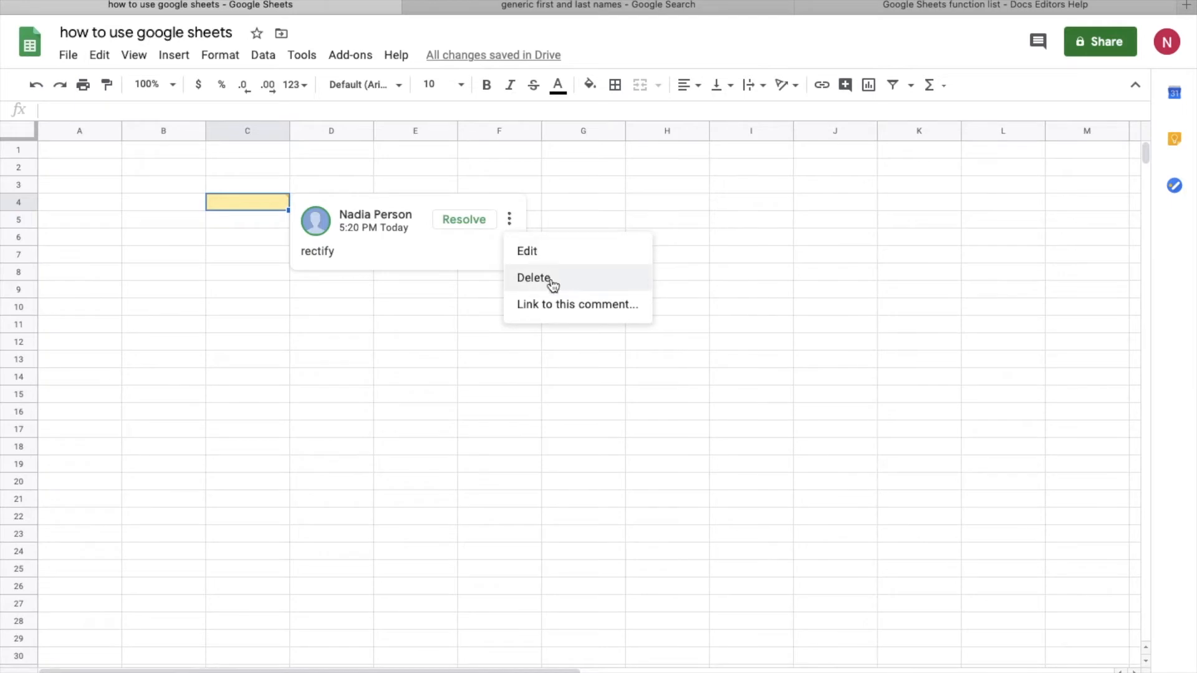
{"action": "left_click", "coordinate": [524, 254]}
{"action": "key", "text": "Return"}
{"action": "key", "text": "Up"}
{"action": "type", "text": "+"}
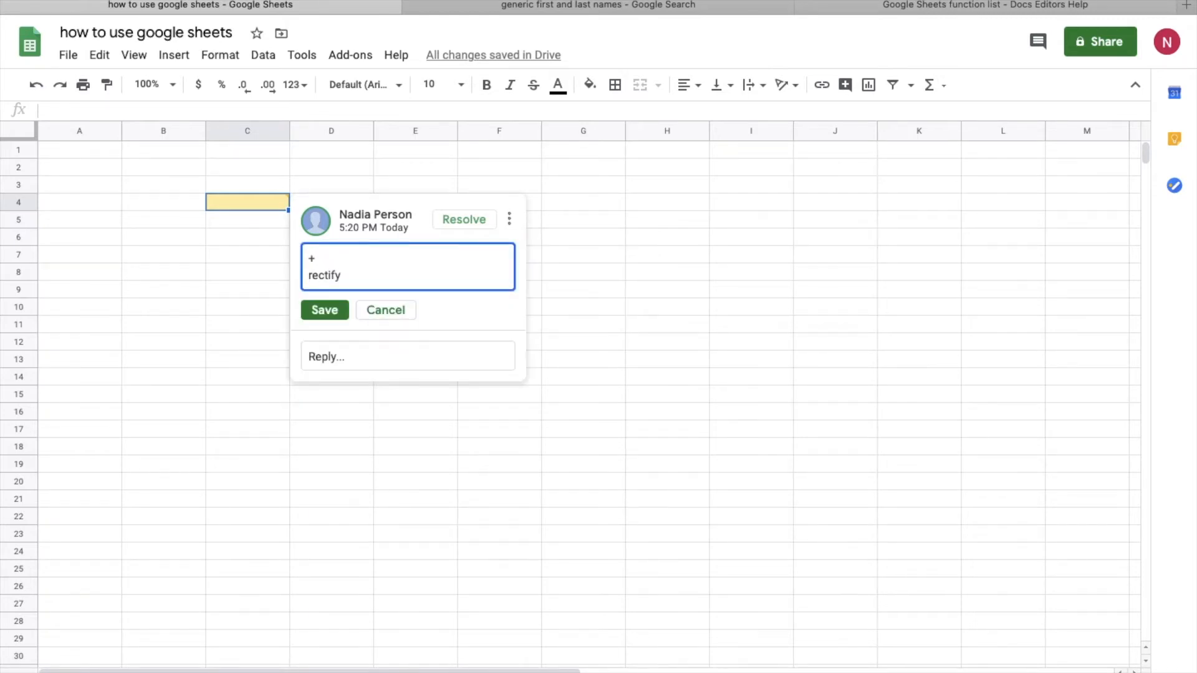
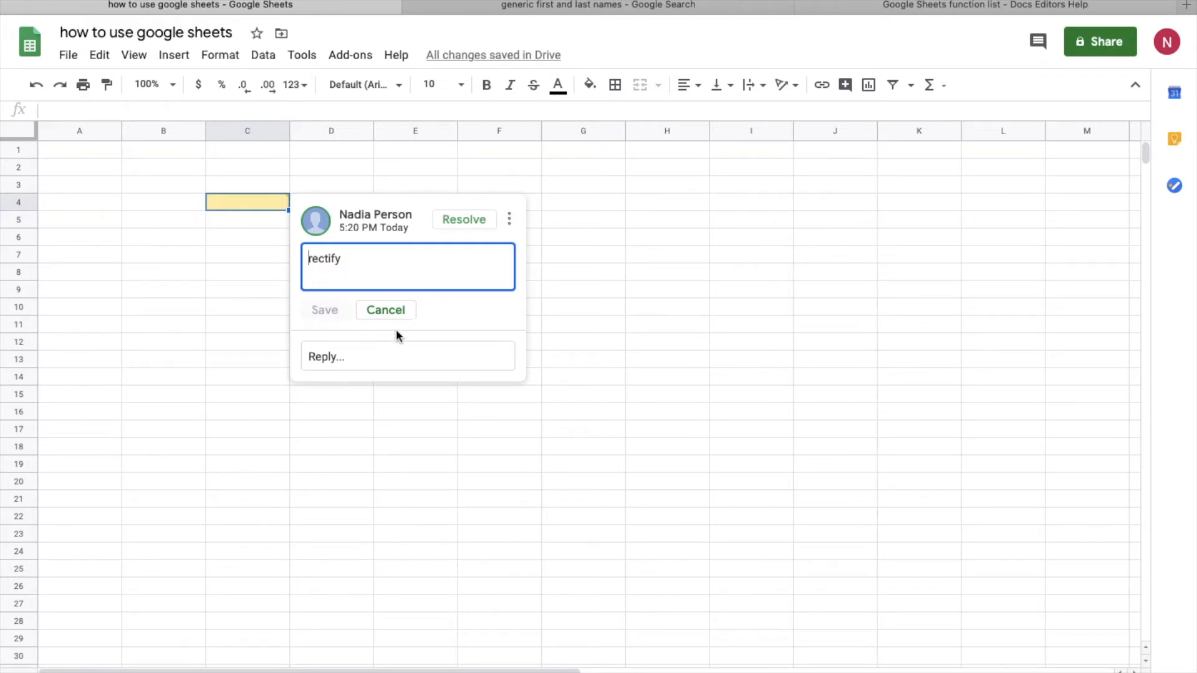
{"action": "left_click", "coordinate": [387, 313]}
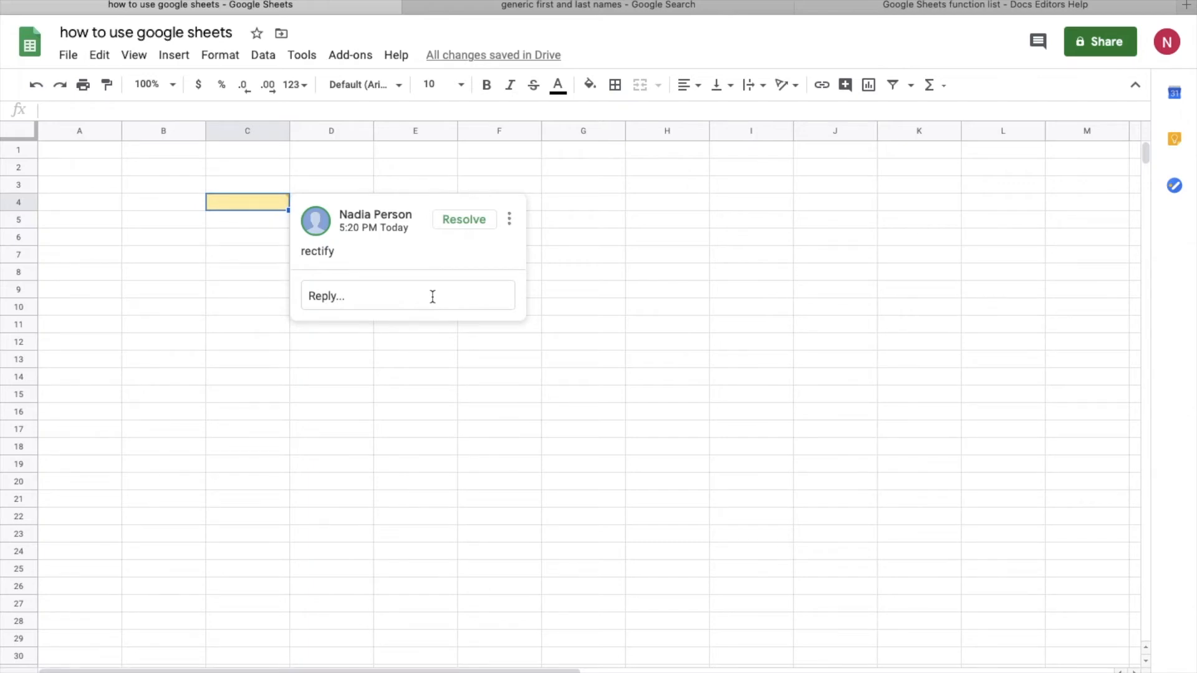
Step: Resolve the 'rectify' comment on C4, then re-open its thread from the comment history
{"action": "left_click", "coordinate": [457, 222]}
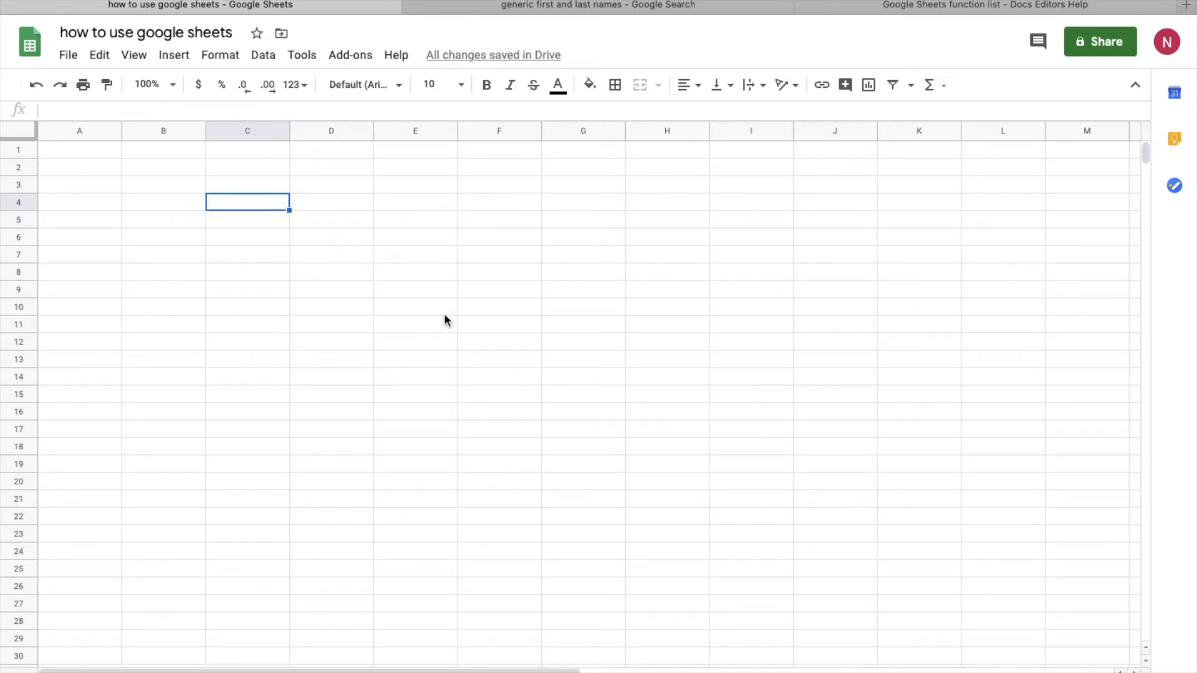
{"action": "left_click", "coordinate": [1038, 44]}
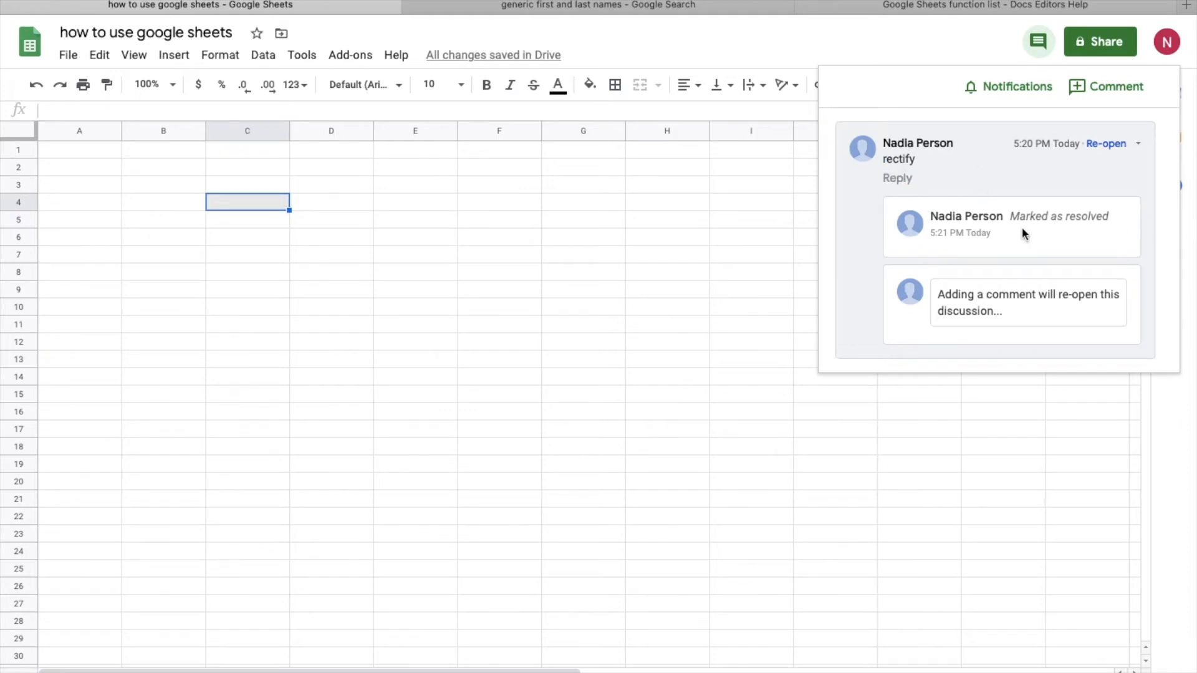
{"action": "left_click", "coordinate": [977, 310]}
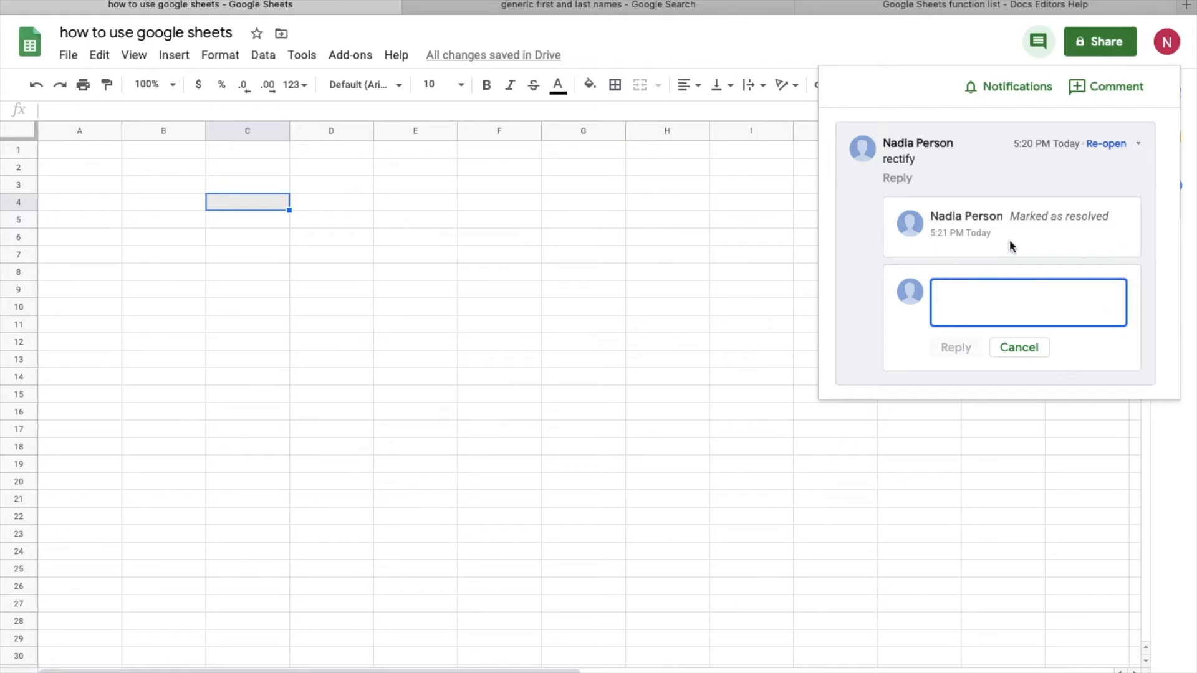
{"action": "left_click", "coordinate": [1106, 144]}
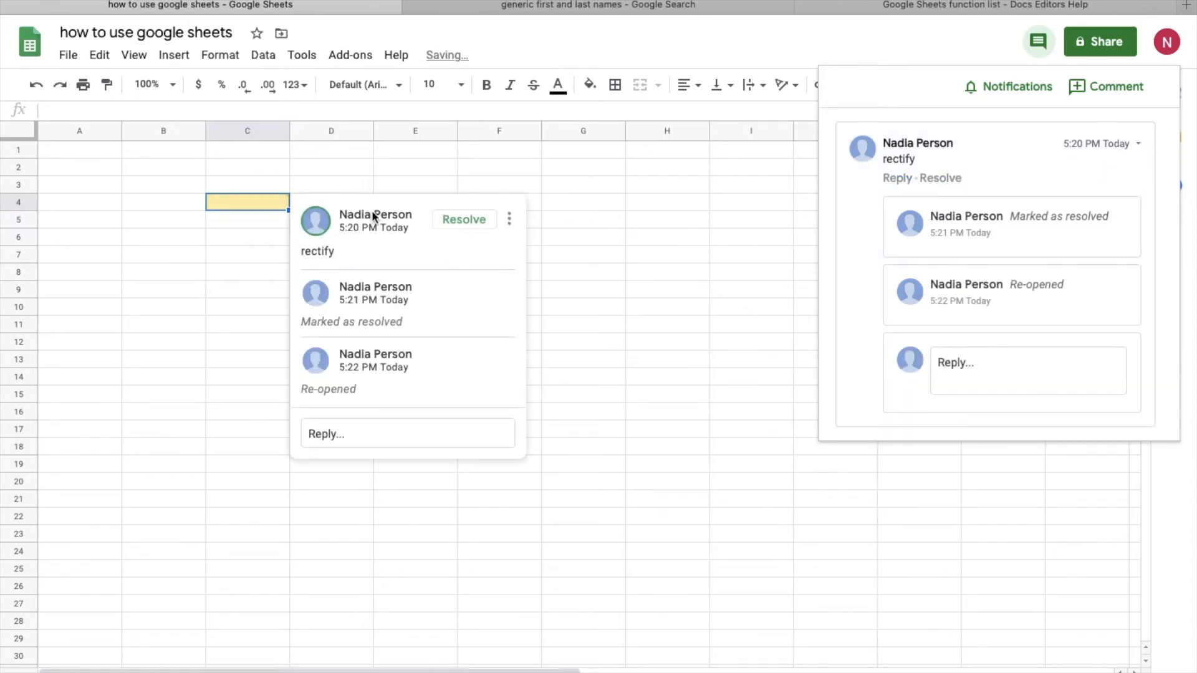
{"action": "left_click", "coordinate": [350, 397]}
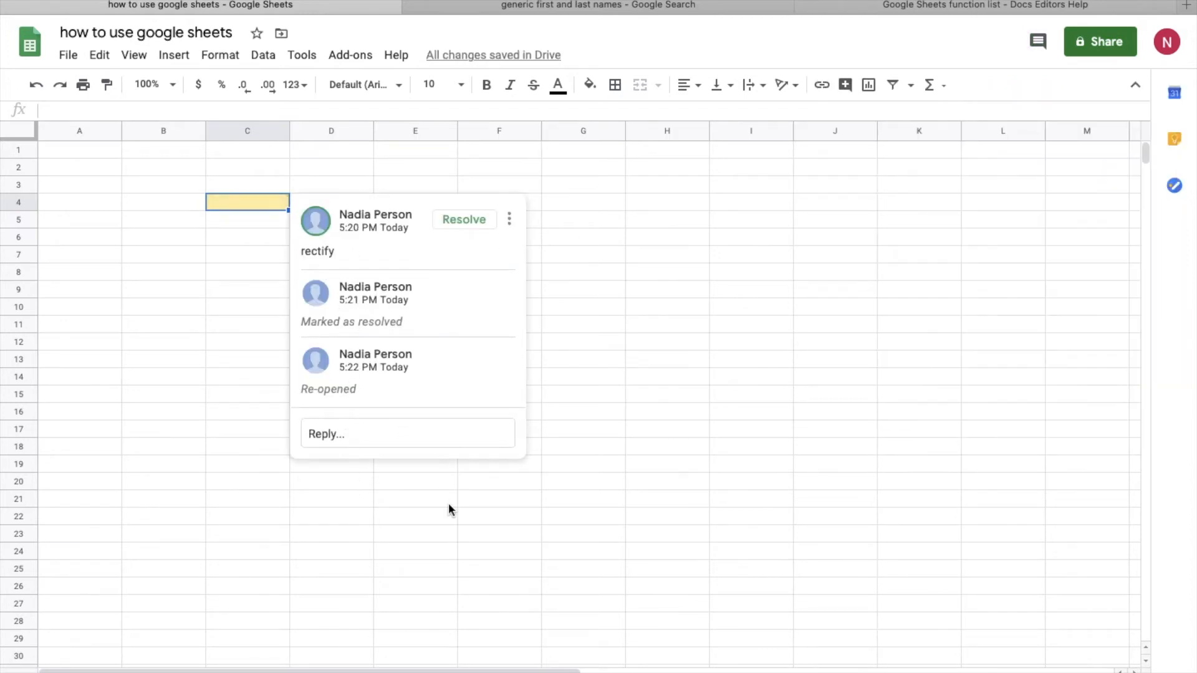
{"action": "left_click", "coordinate": [479, 503]}
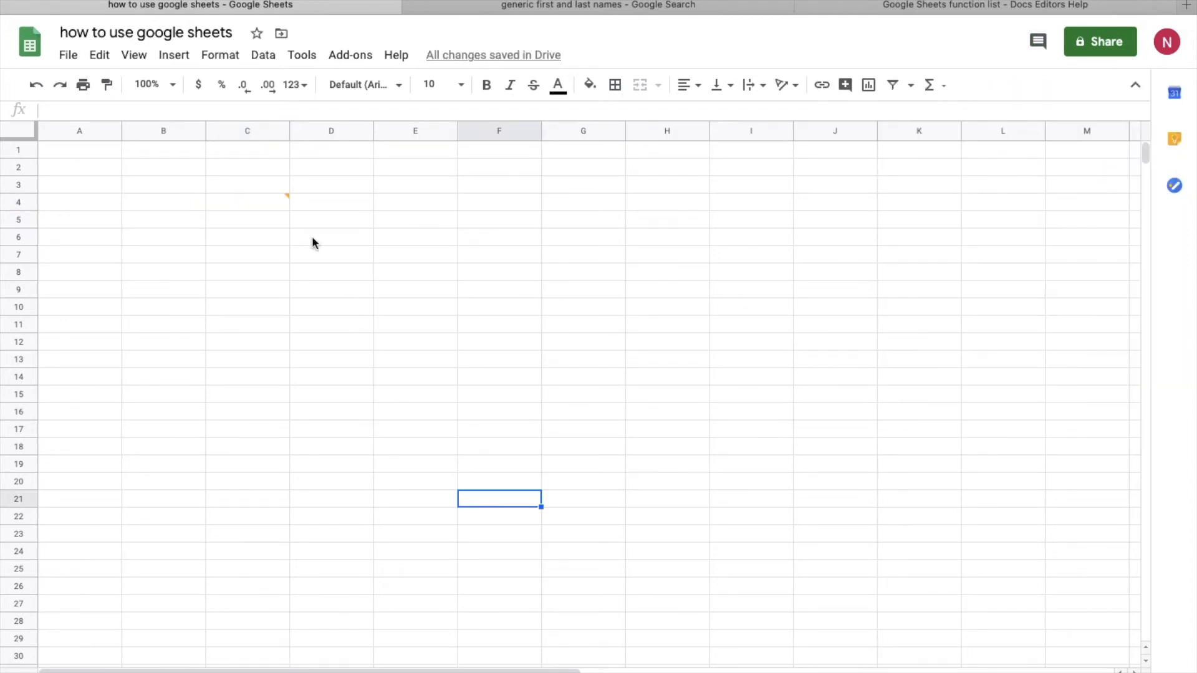
{"action": "left_click", "coordinate": [257, 257]}
{"action": "left_click", "coordinate": [545, 295]}
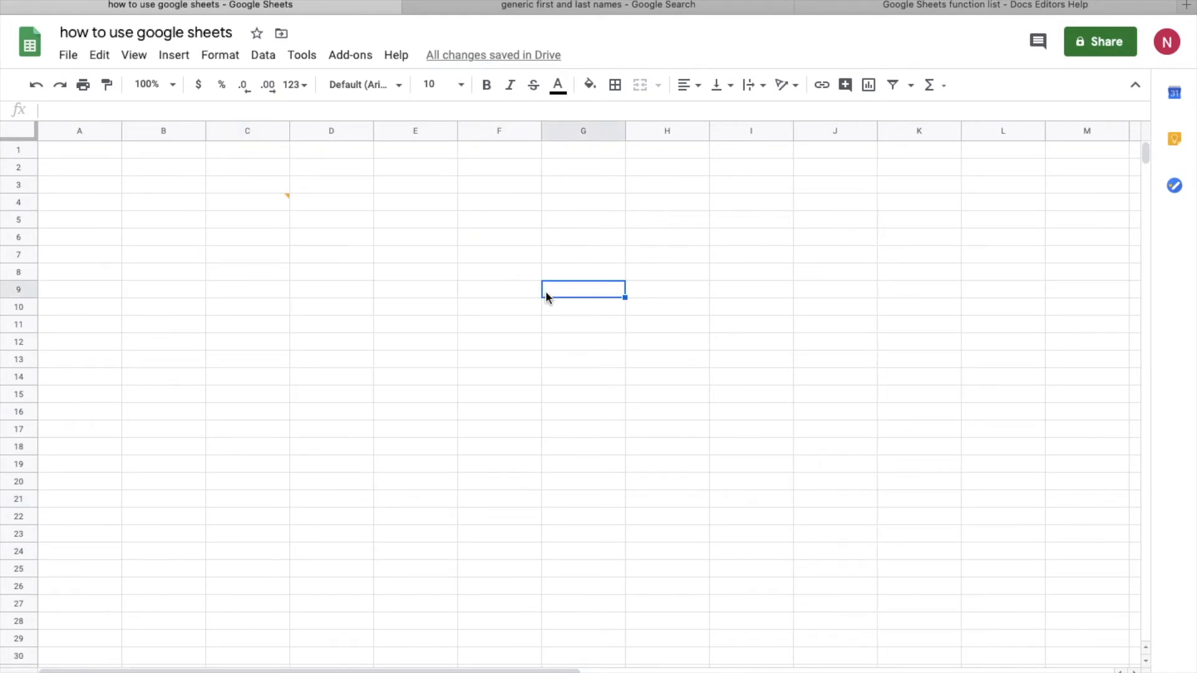
{"action": "left_click", "coordinate": [669, 347]}
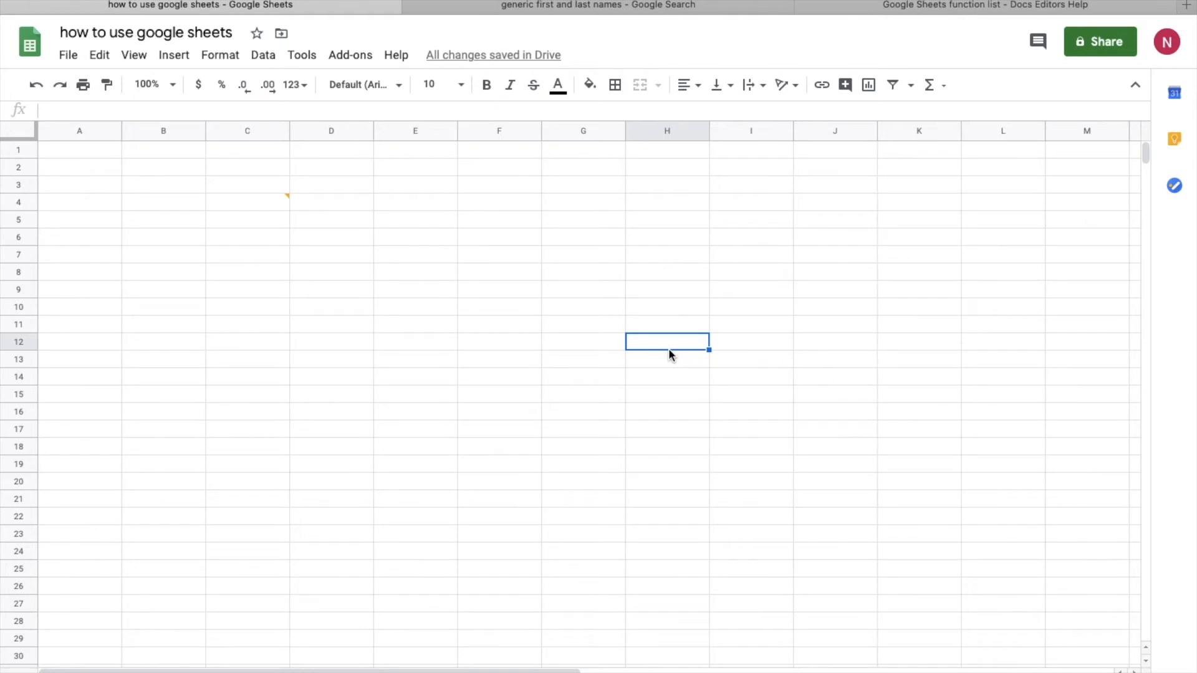
{"action": "left_click", "coordinate": [273, 204]}
{"action": "left_click", "coordinate": [510, 218]}
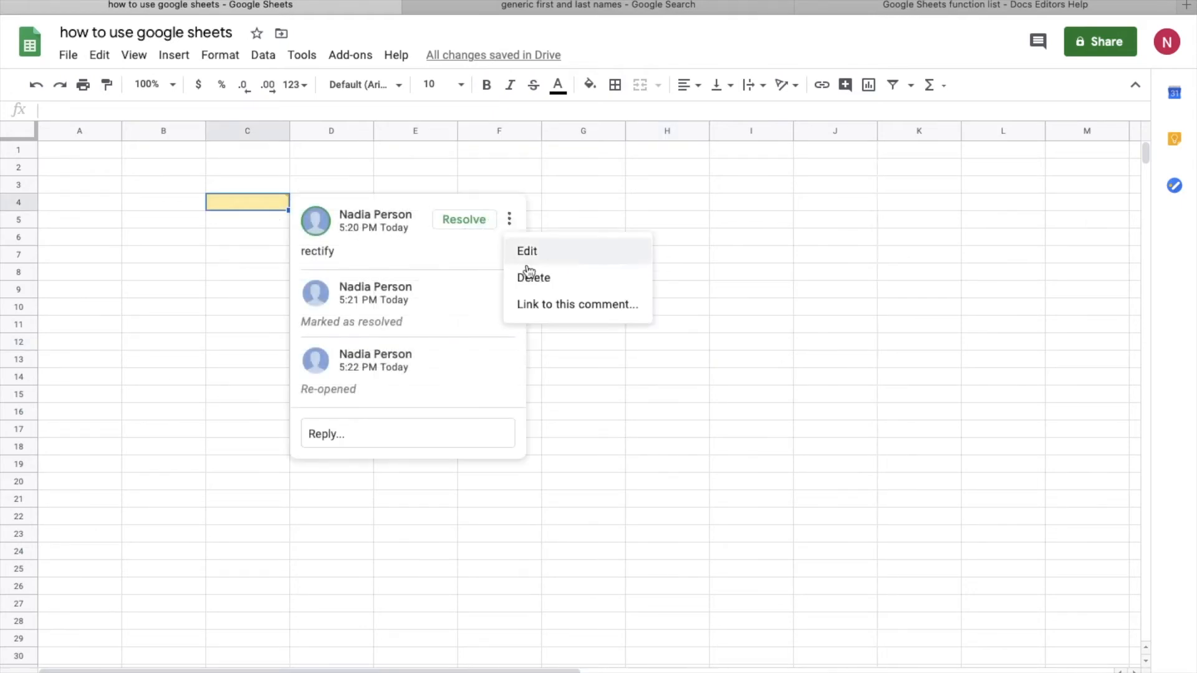
{"action": "left_click", "coordinate": [531, 270]}
{"action": "left_click", "coordinate": [376, 229]}
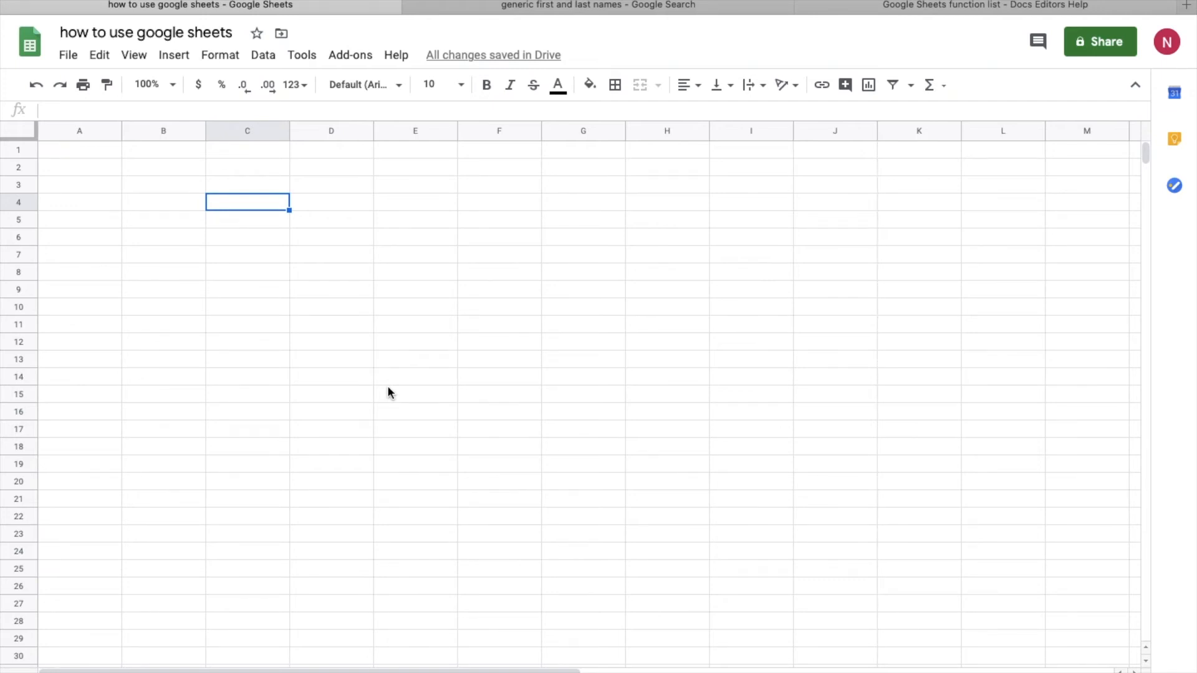
Step: Insert a note on C4 reading 'change data based on recent research'
{"action": "left_click", "coordinate": [174, 55]}
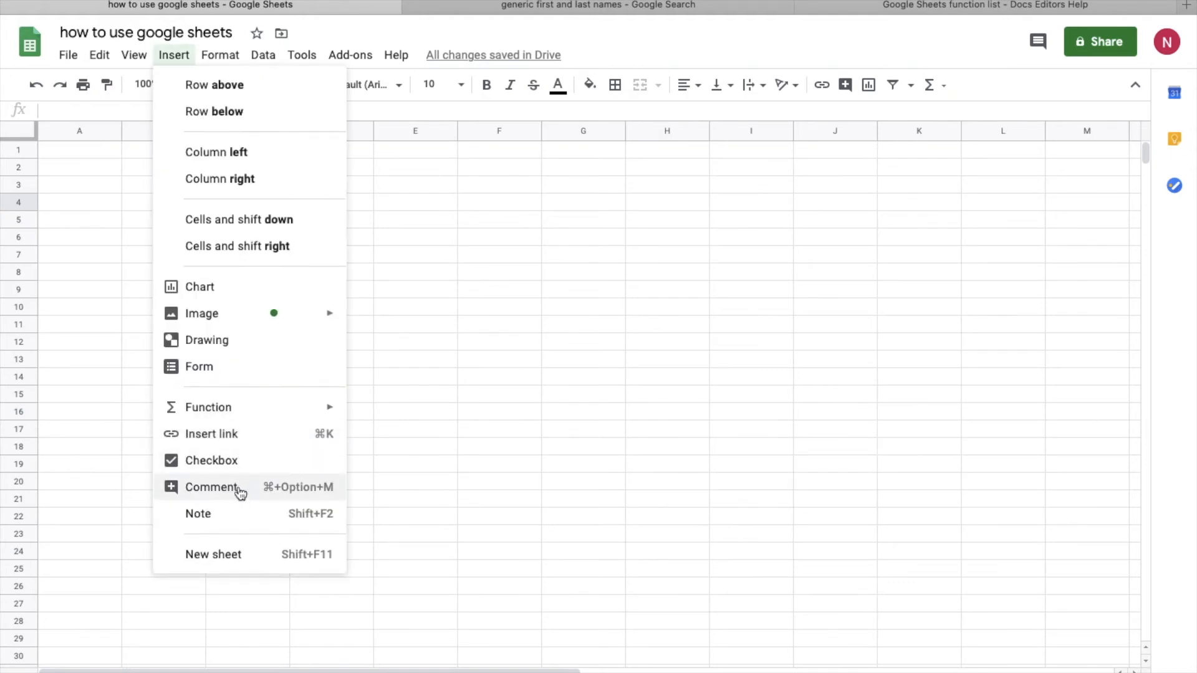
{"action": "left_click", "coordinate": [238, 517]}
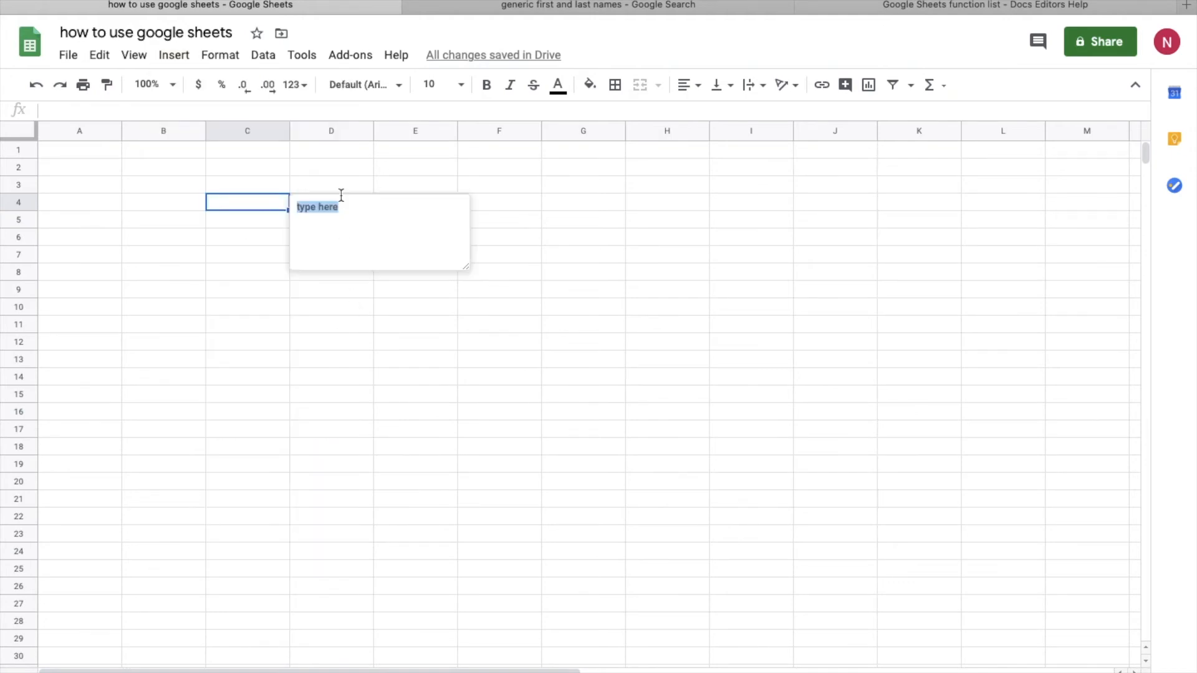
{"action": "type", "text": "change dat"}
{"action": "type", "text": "a v"}
{"action": "key", "text": "BackSpace"}
{"action": "type", "text": "based on recent reseac"}
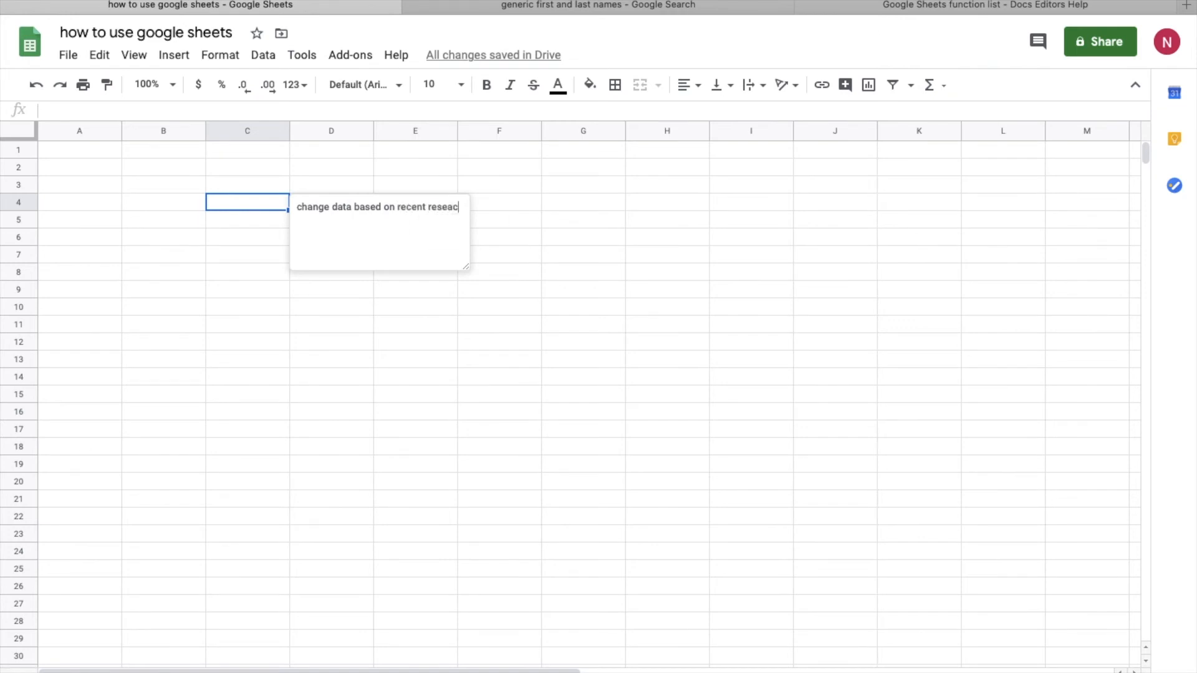
{"action": "key", "text": "BackSpace"}
{"action": "type", "text": "rch"}
{"action": "left_click", "coordinate": [416, 307]}
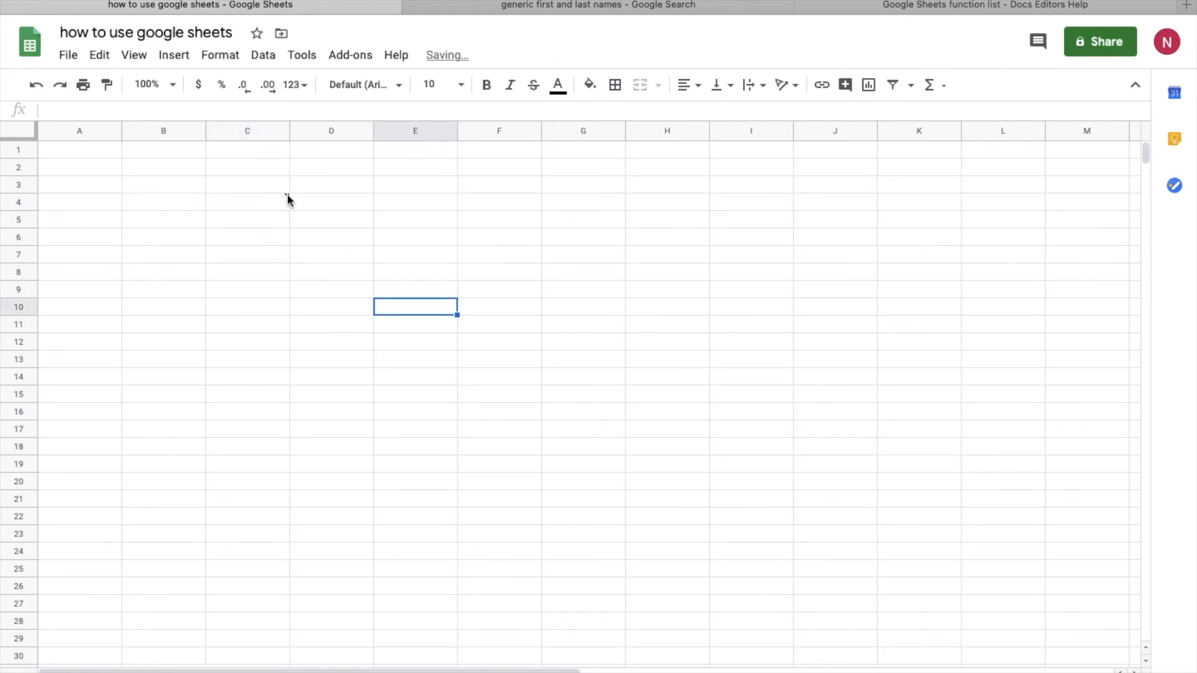
Step: Enlarge the C4 note box so the full text fits
{"action": "left_click", "coordinate": [285, 197]}
{"action": "left_click_drag", "start_coordinate": [469, 272], "coordinate": [503, 299]}
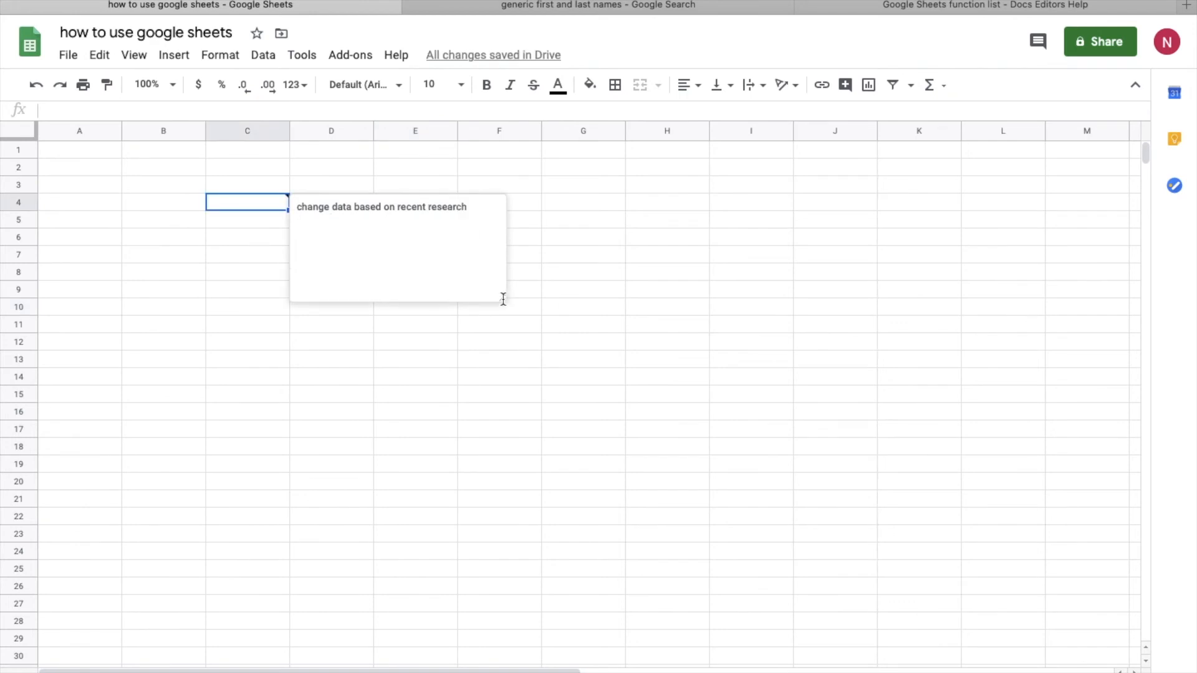
{"action": "left_click", "coordinate": [446, 479]}
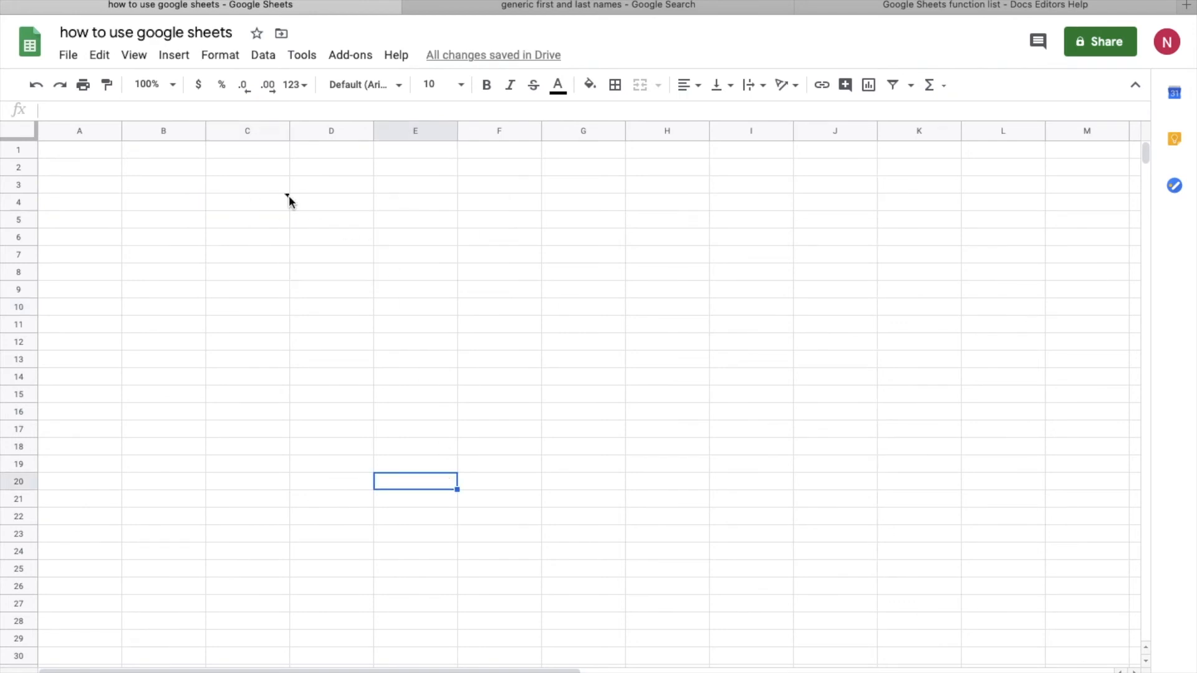
{"action": "mouse_move", "coordinate": [287, 197]}
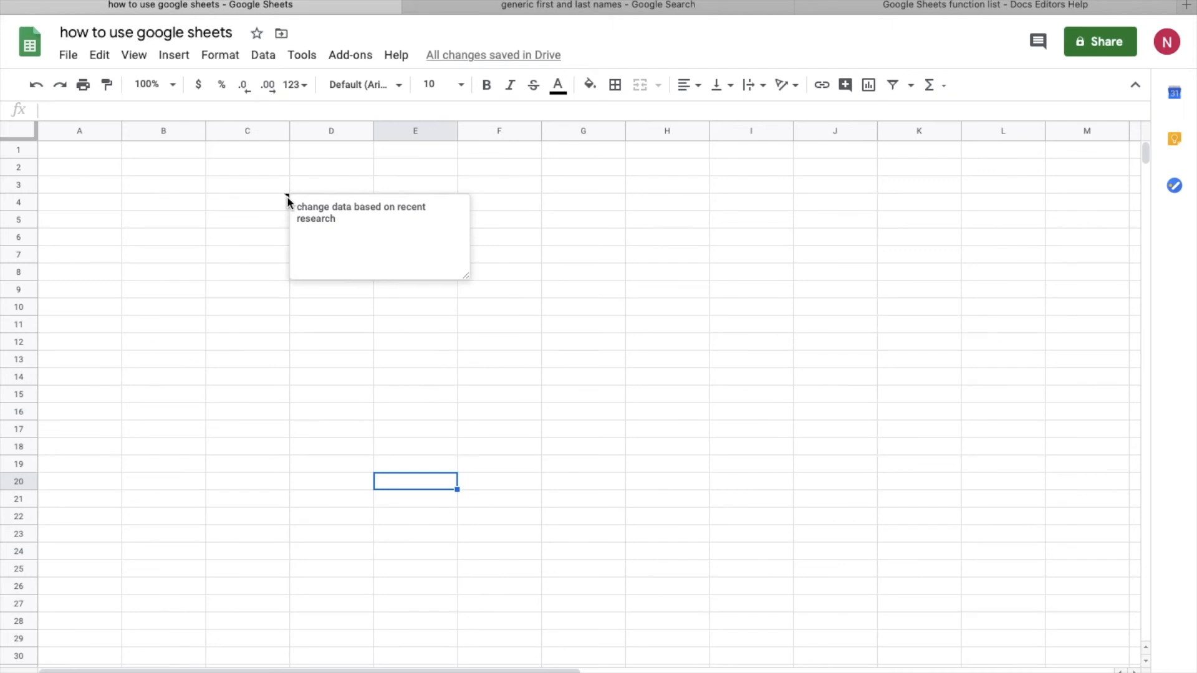
{"action": "left_click", "coordinate": [599, 268]}
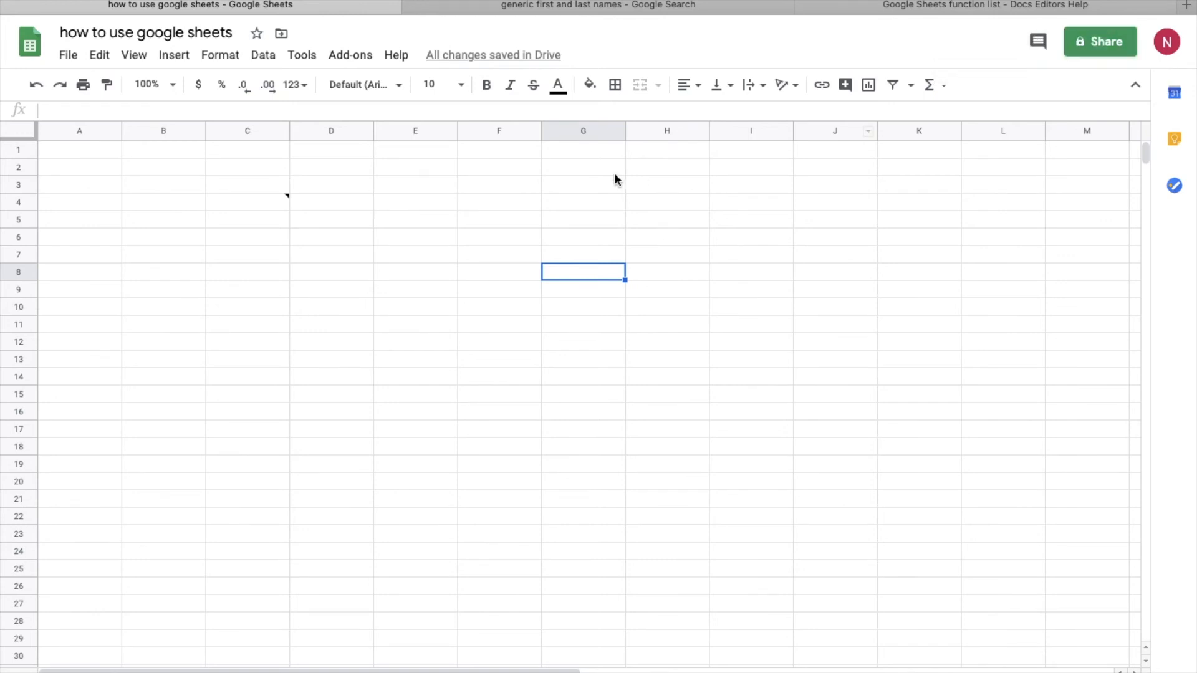
{"action": "left_click", "coordinate": [1107, 38]}
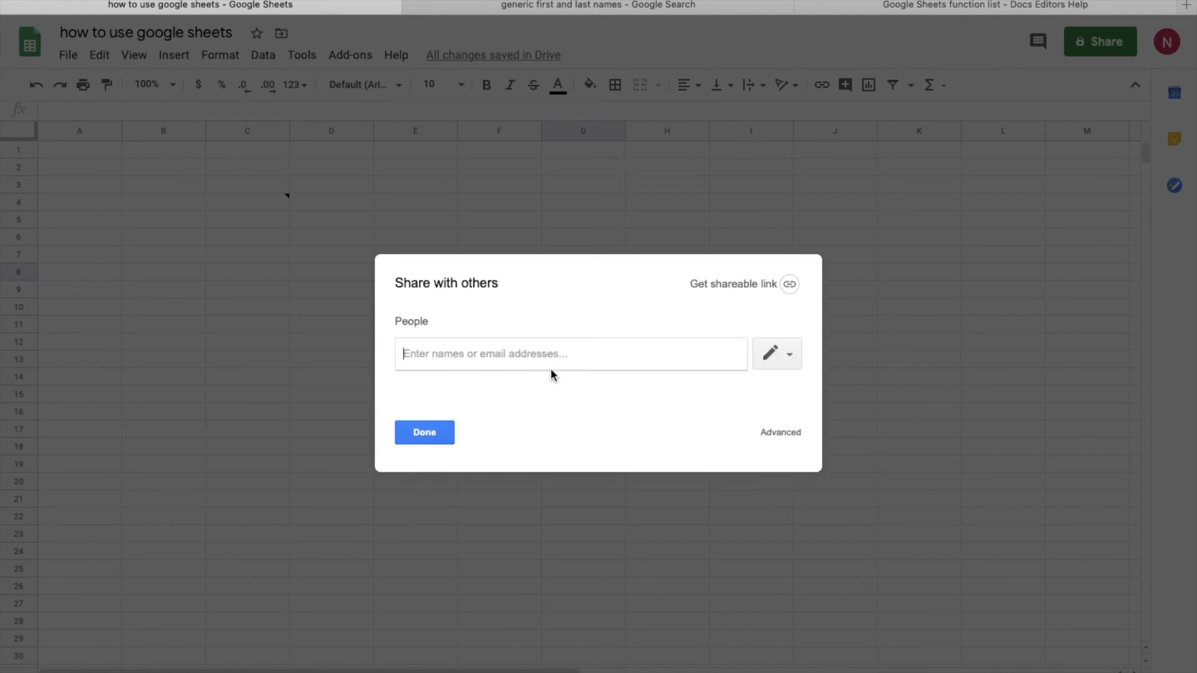
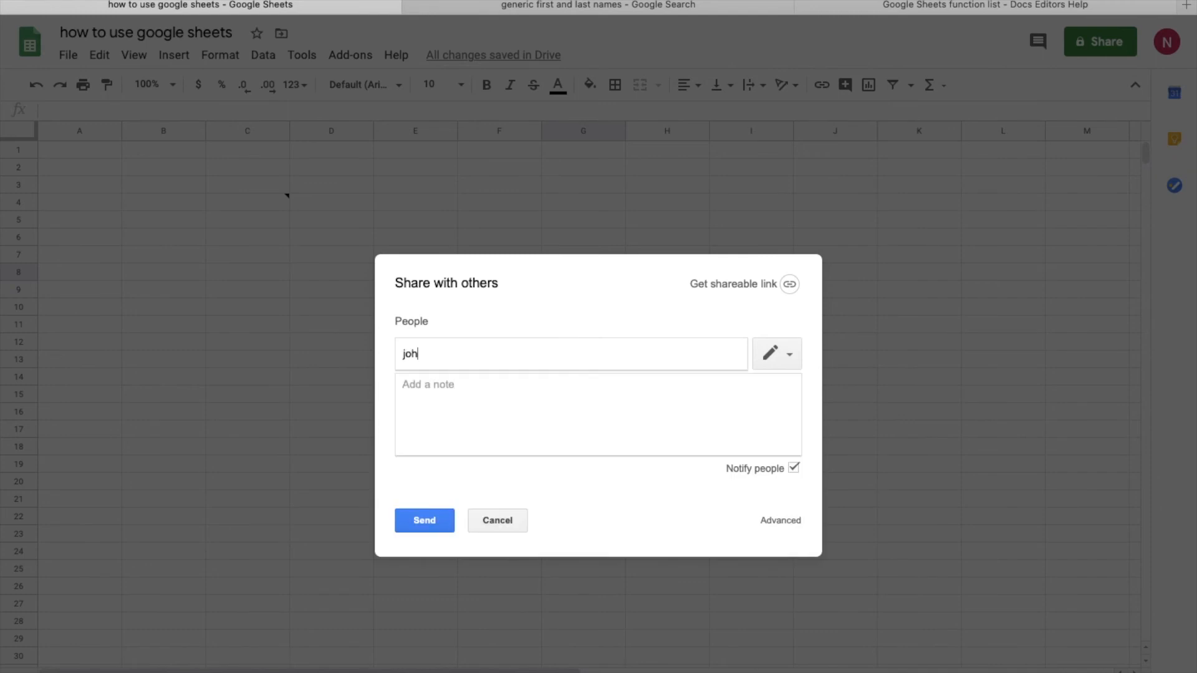
Step: Add a collaborator's e-mail address as a recipient, then remove it, leaving People empty
{"action": "left_click", "coordinate": [554, 422]}
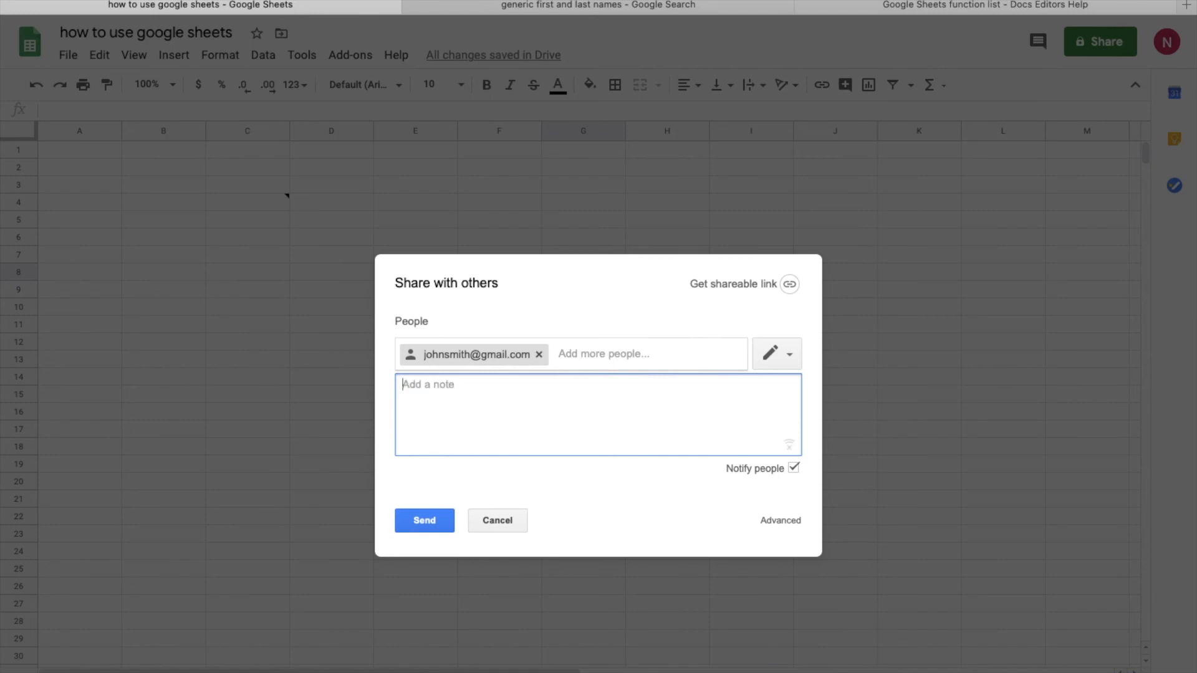
{"action": "left_click", "coordinate": [579, 353]}
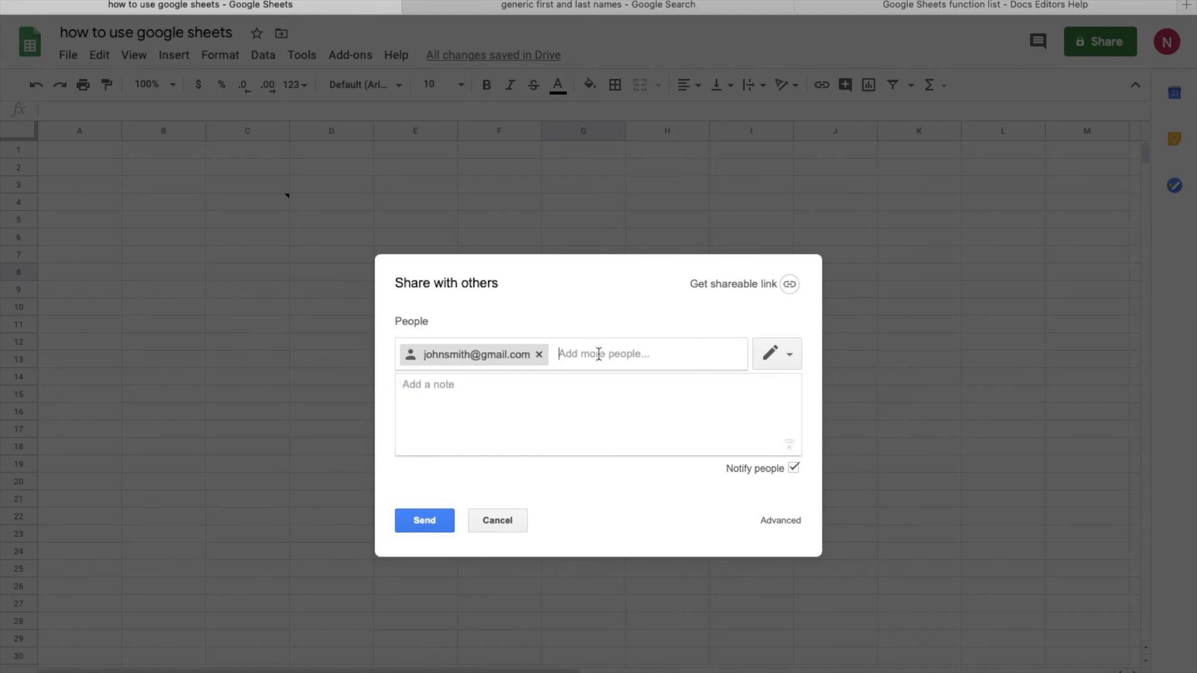
{"action": "left_click", "coordinate": [538, 355]}
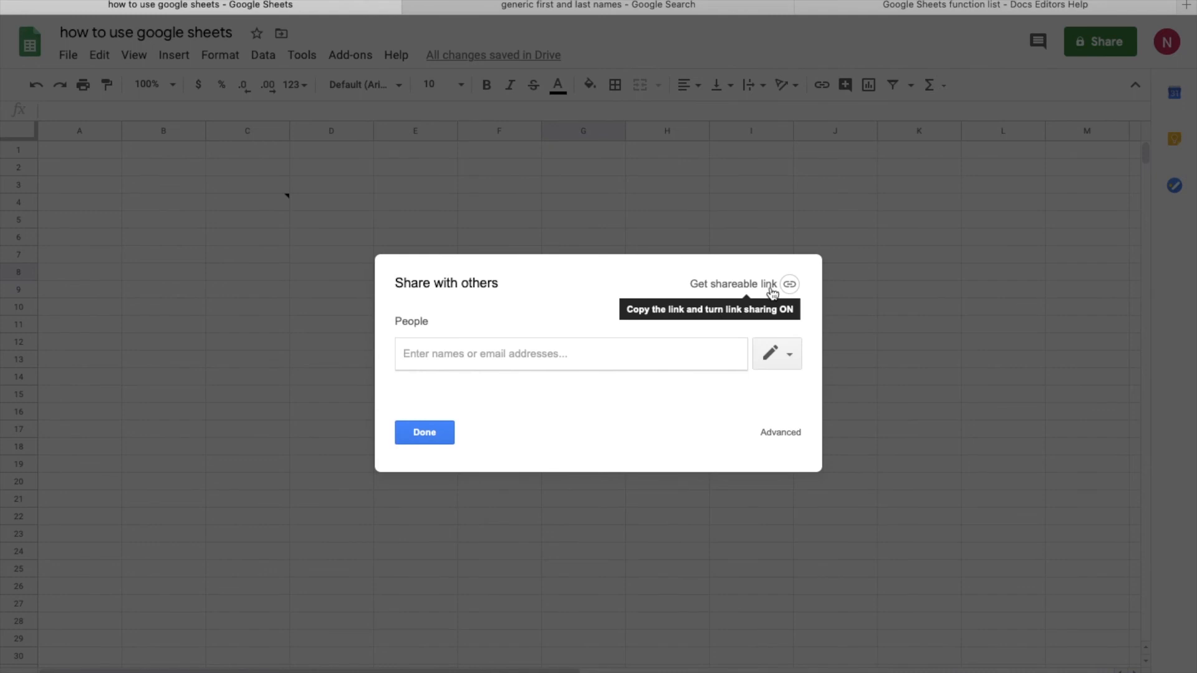
Step: Undo the shareable link and cancel More link options, keeping access restricted to specific people
{"action": "left_click", "coordinate": [773, 291]}
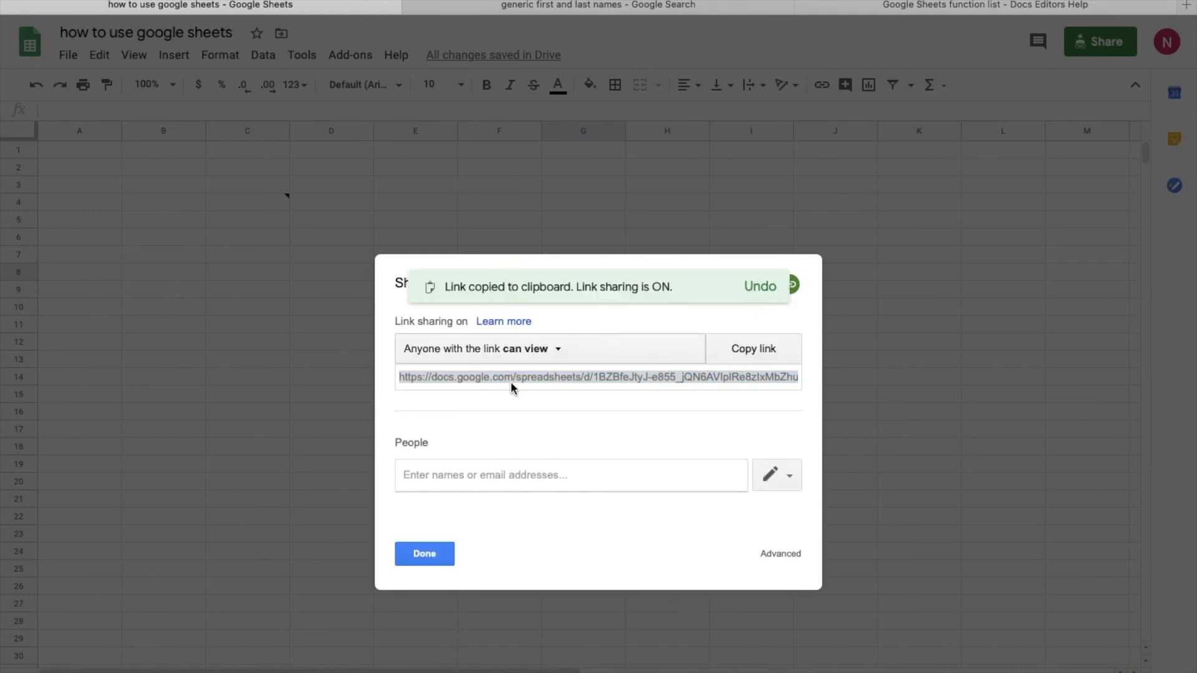
{"action": "left_click", "coordinate": [761, 291]}
{"action": "left_click", "coordinate": [571, 351]}
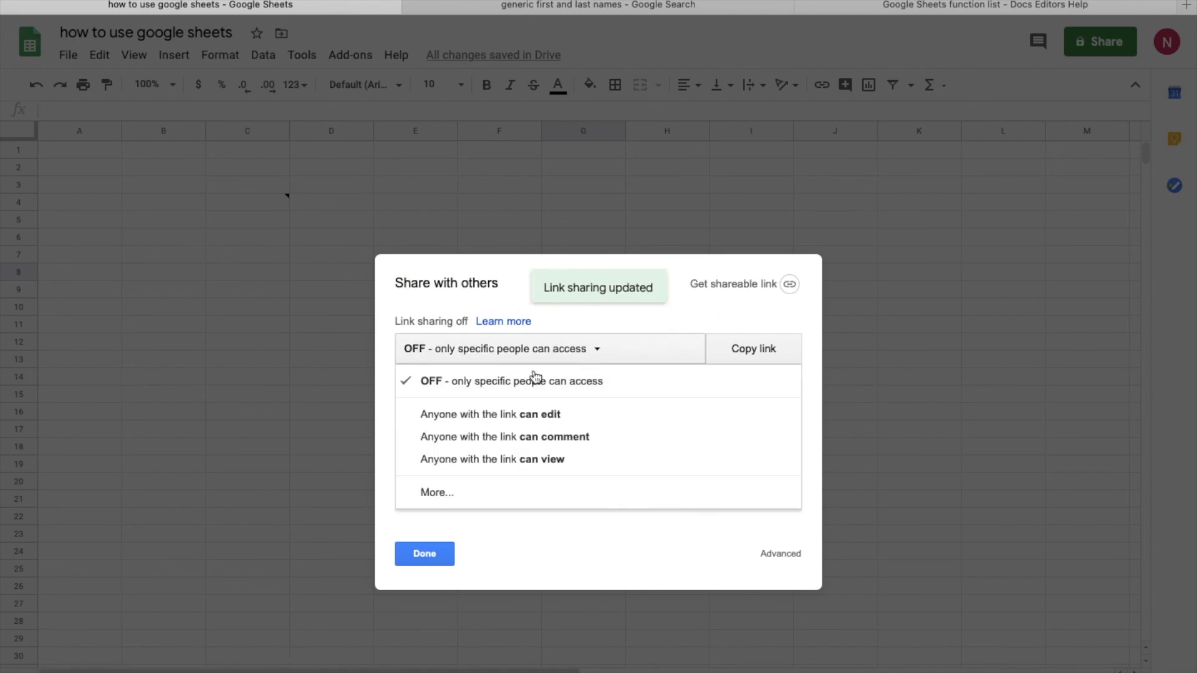
{"action": "left_click", "coordinate": [515, 480]}
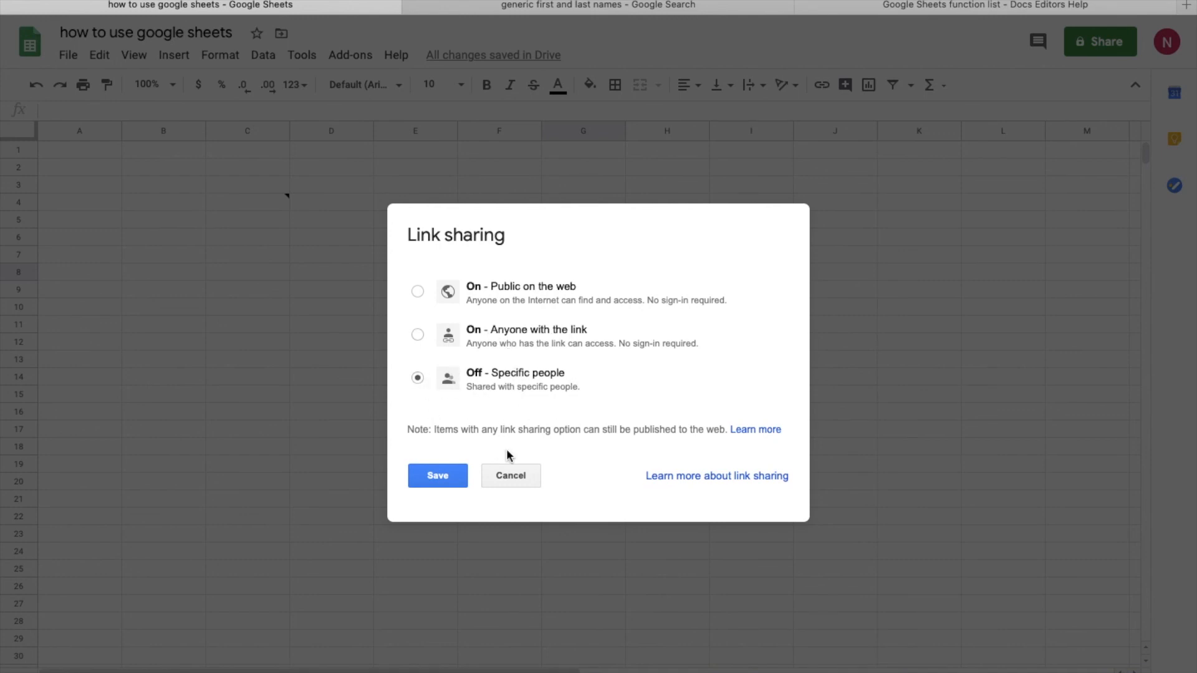
{"action": "left_click", "coordinate": [513, 477]}
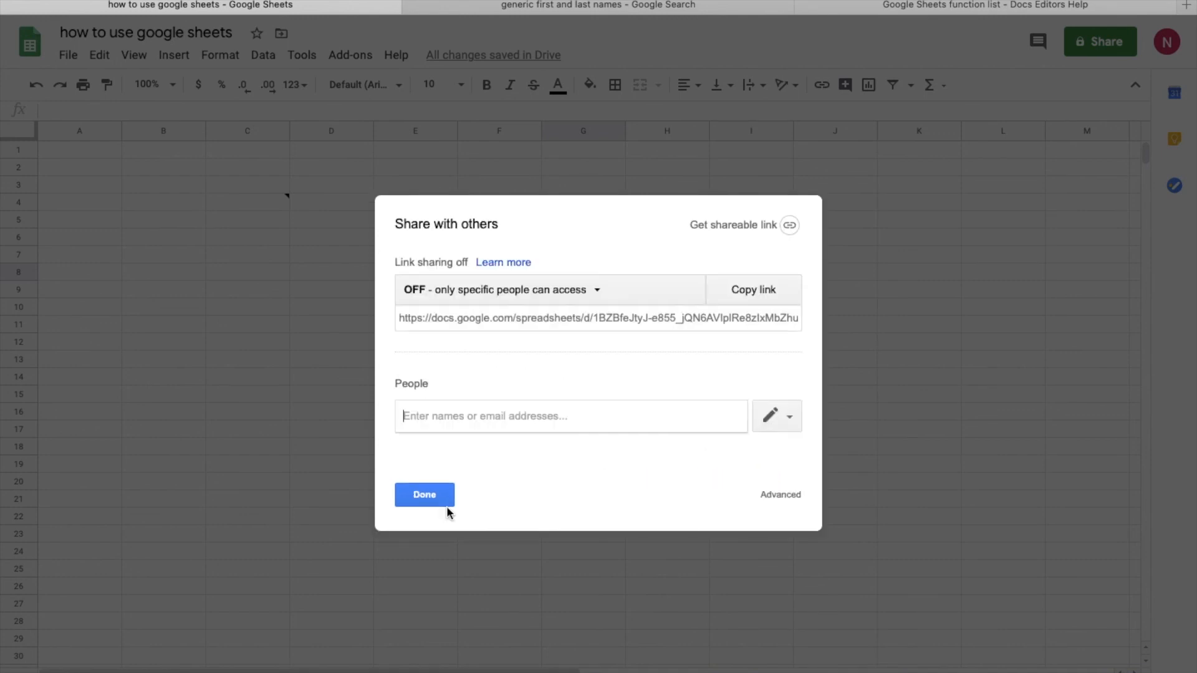